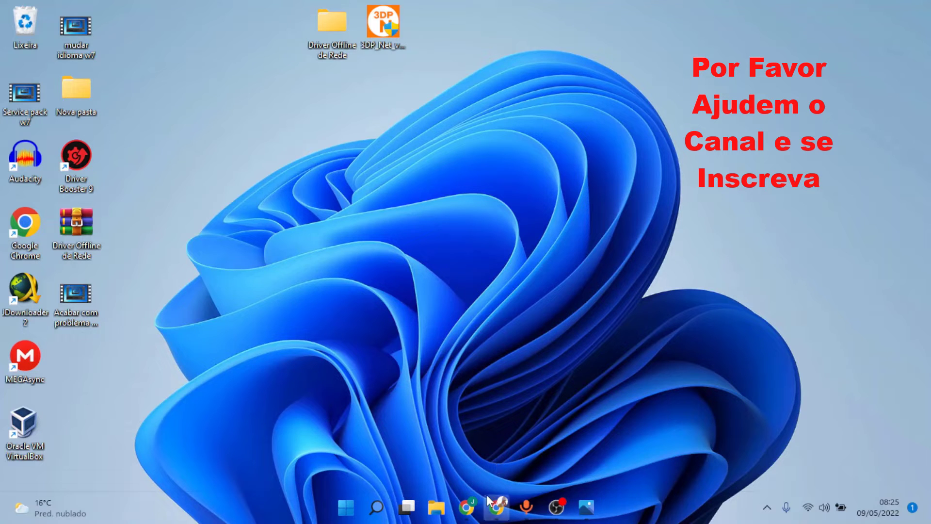
# View the DNS error image 1124107 (1).png in Photos and minimize it
pyautogui.moveTo(478, 500)
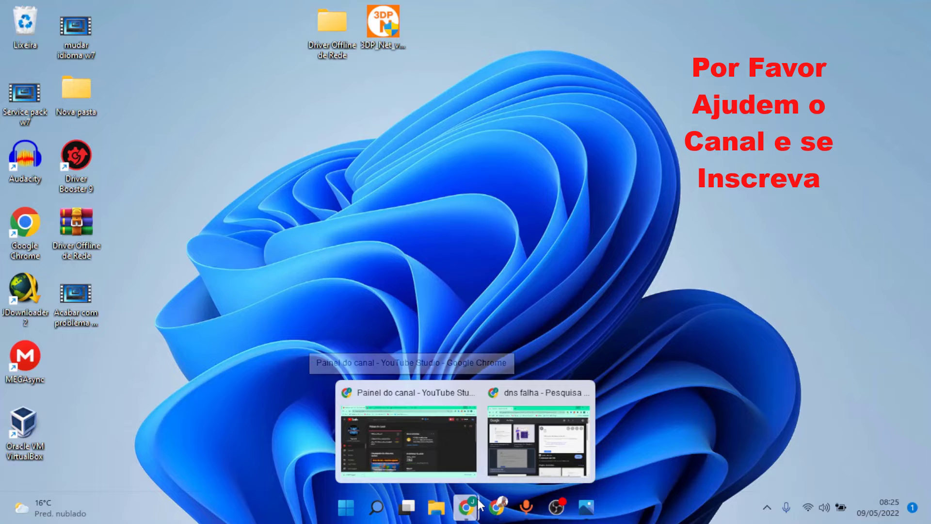
pyautogui.click(581, 502)
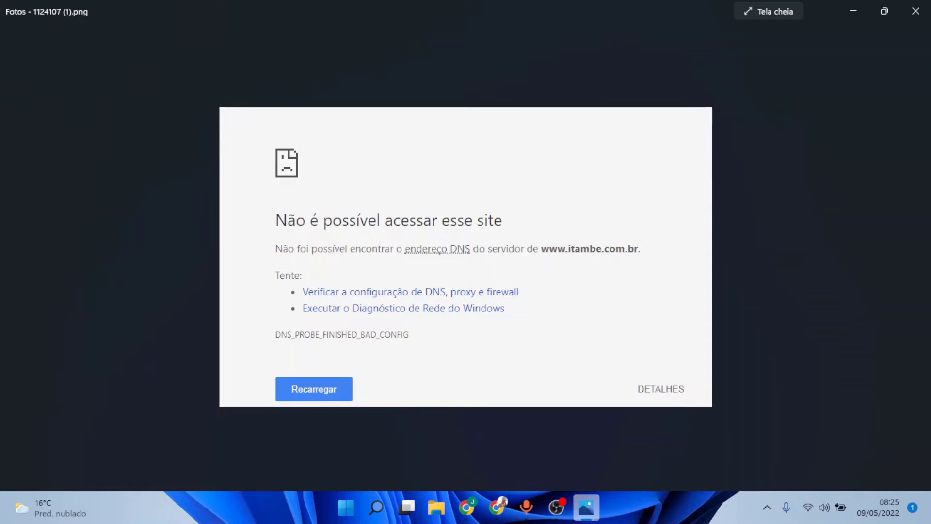
pyautogui.moveTo(526, 507)
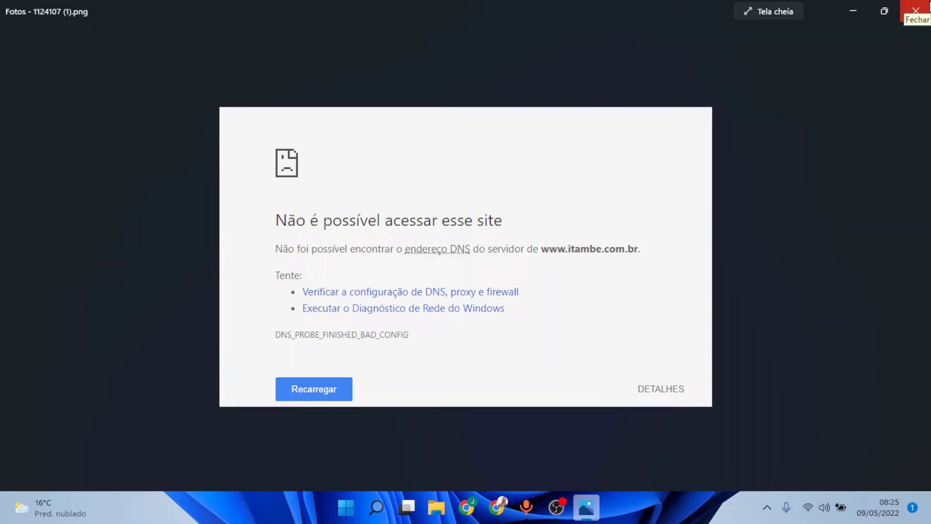
pyautogui.click(853, 7)
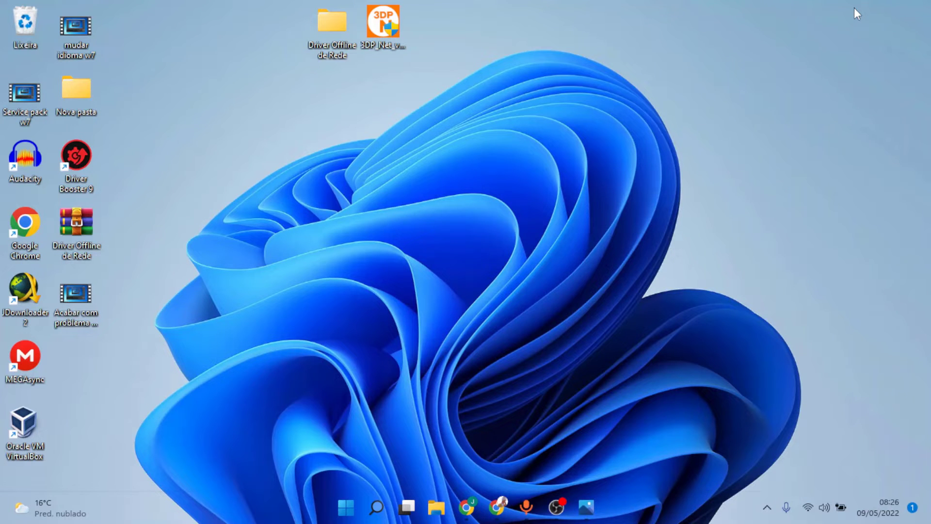
# Search Windows for vpn and open the system's VPN settings
pyautogui.click(343, 516)
pyautogui.write('vpn')
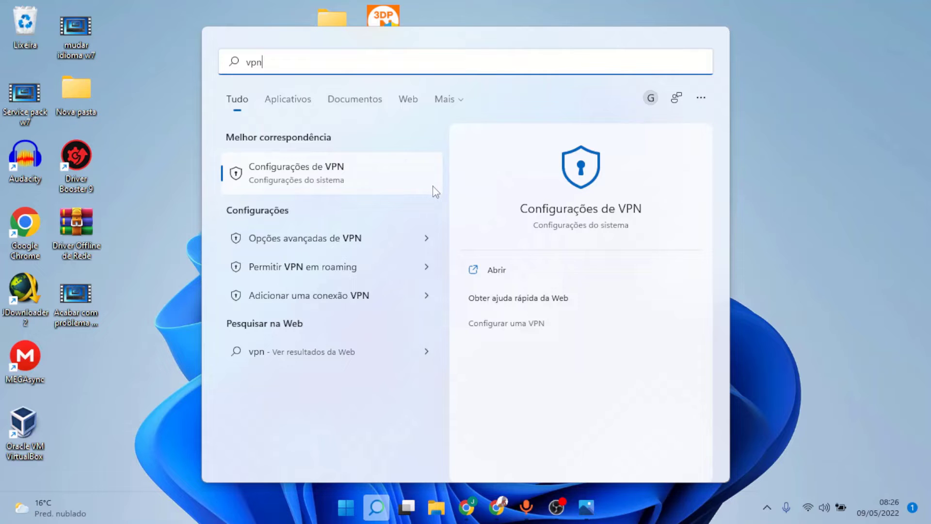
pyautogui.click(401, 168)
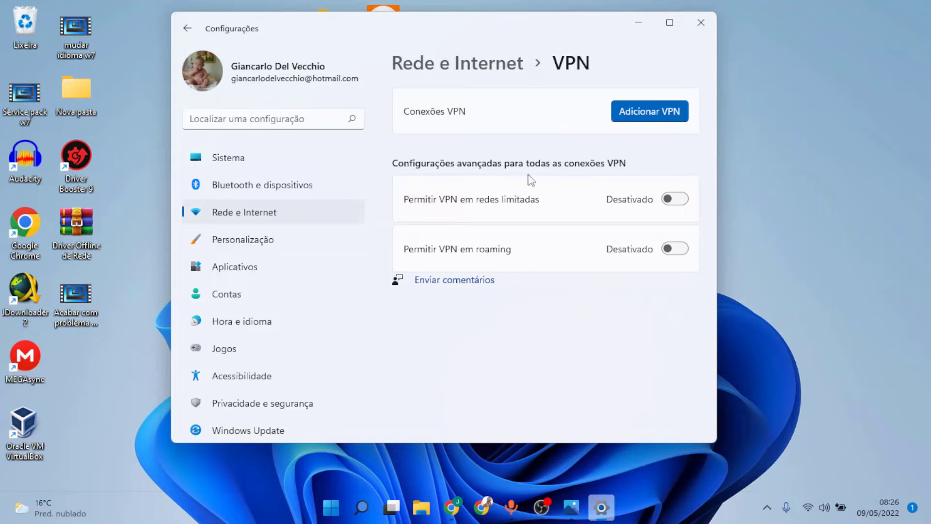
# Switch the VPN permissions for metered networks and roaming on and back off, and close Settings
pyautogui.click(679, 204)
pyautogui.click(681, 254)
pyautogui.click(681, 256)
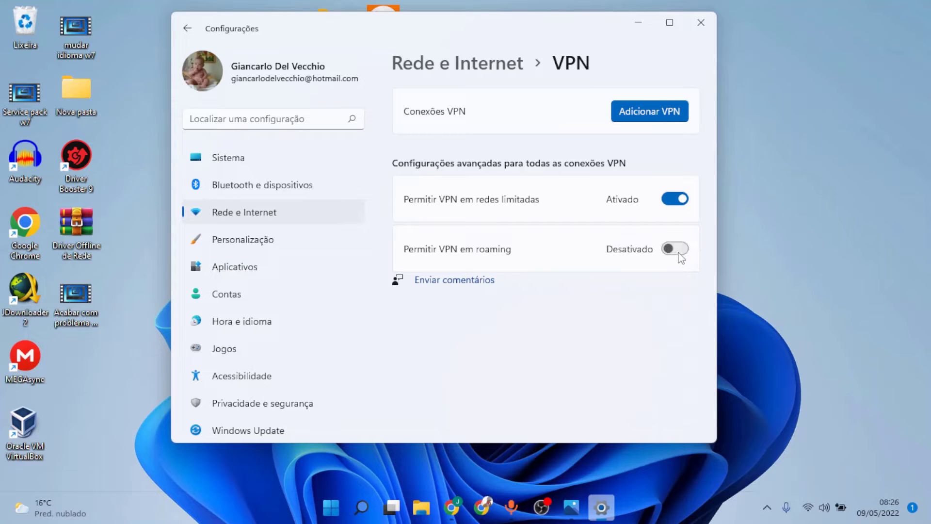
pyautogui.click(673, 205)
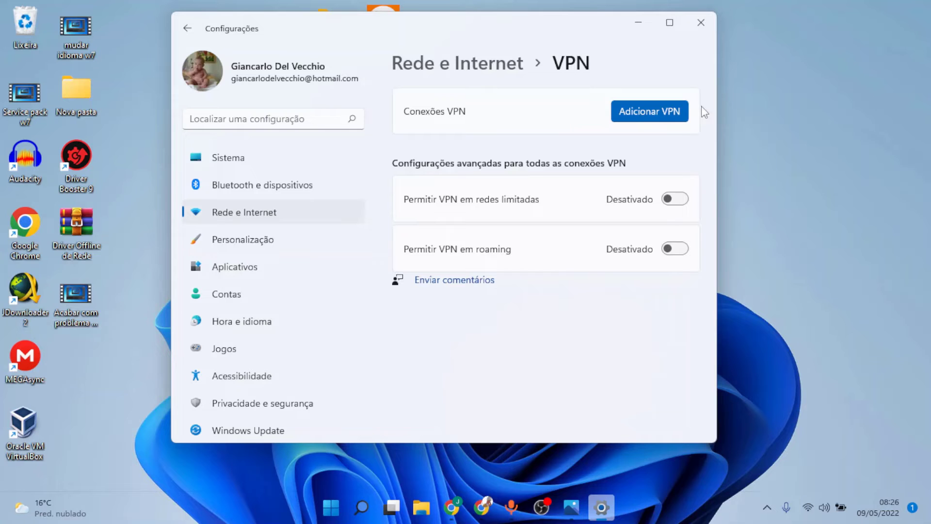
pyautogui.click(701, 22)
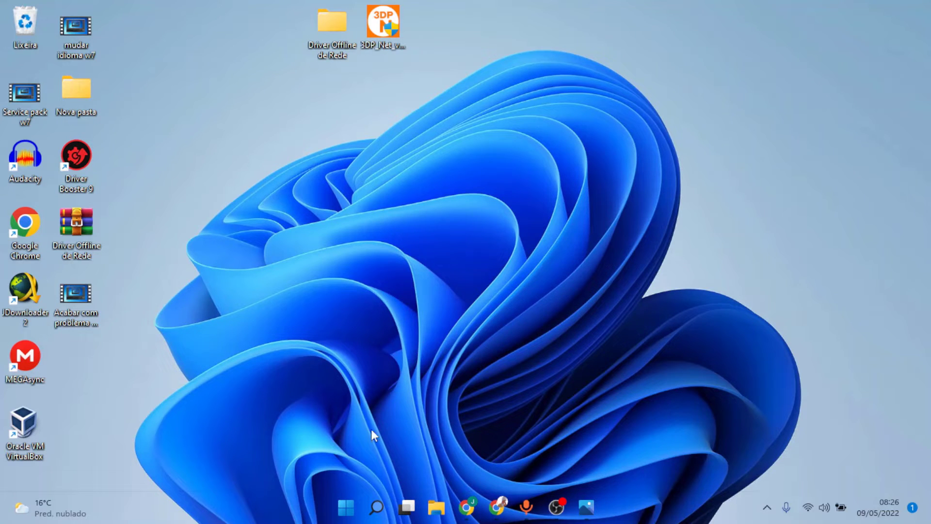
# Open the network adapter list from the Control Panel's Network and Sharing Center
pyautogui.click(347, 513)
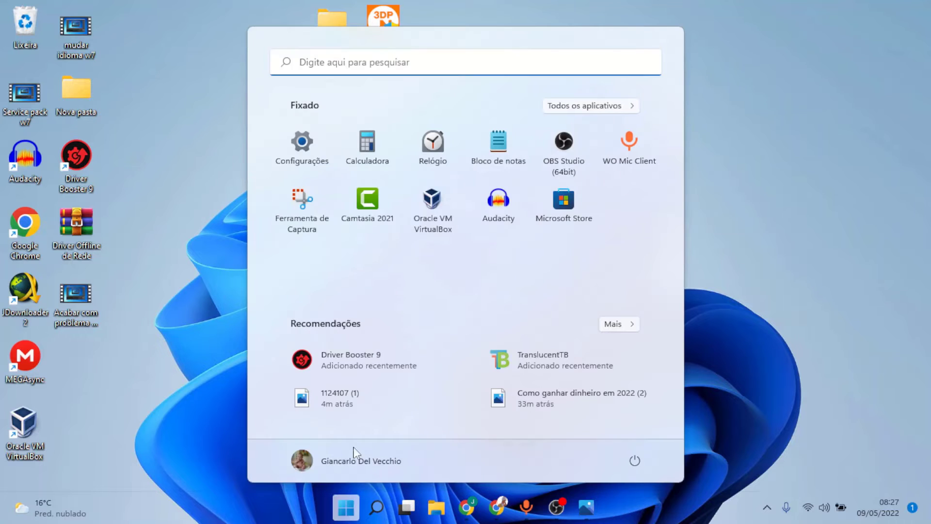
pyautogui.click(446, 57)
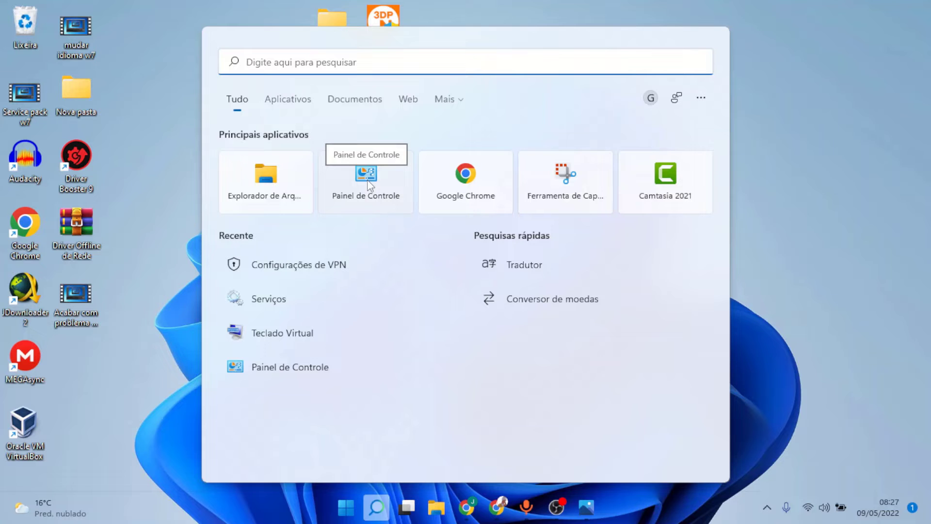
pyautogui.click(368, 179)
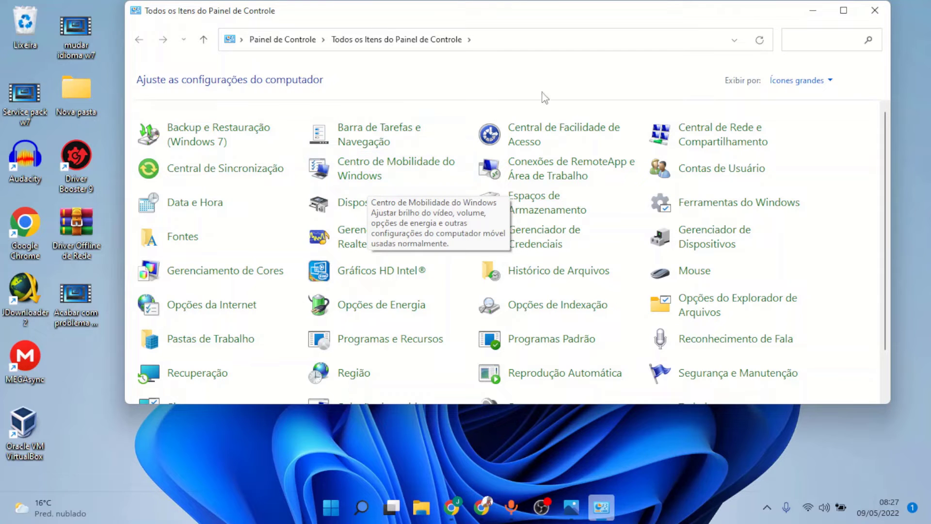
pyautogui.click(666, 137)
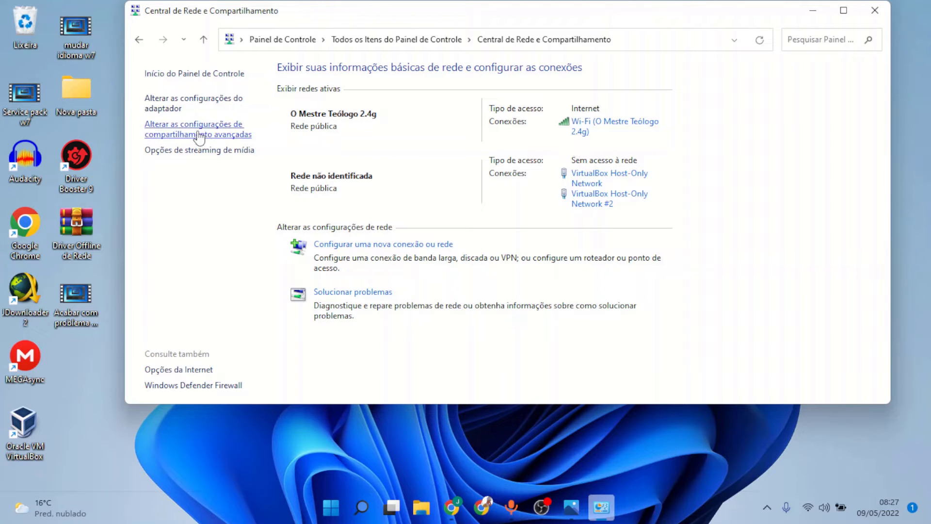
pyautogui.click(203, 110)
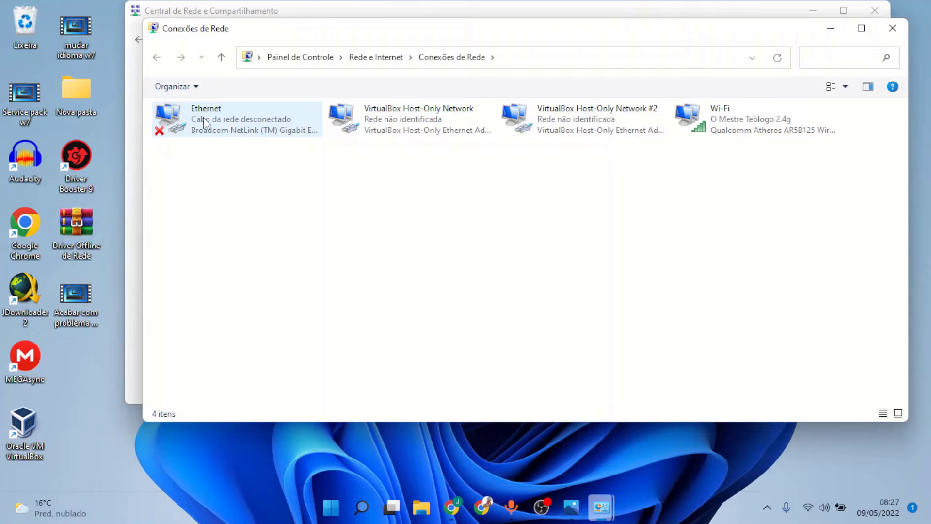
# Open the IP Version 4 (TCP/IPv4) properties of the Ethernet adapter
pyautogui.rightClick(204, 122)
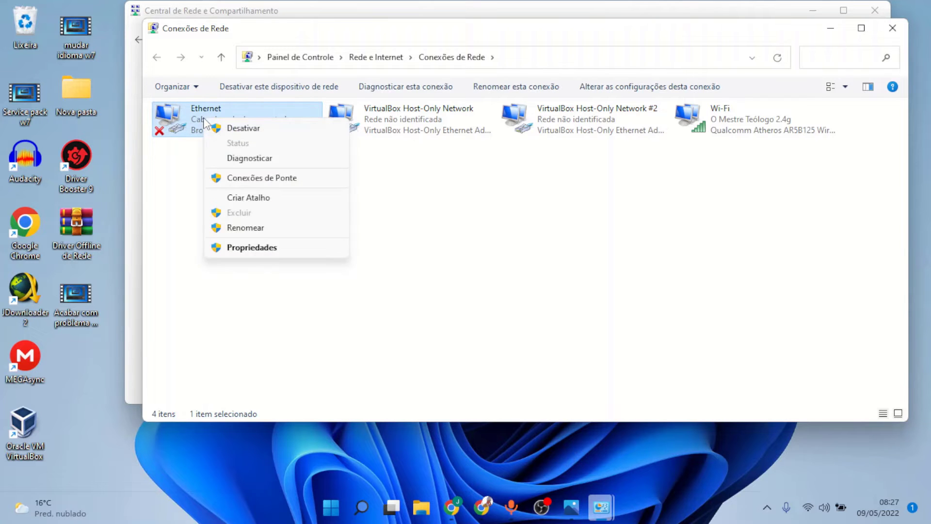
pyautogui.click(231, 250)
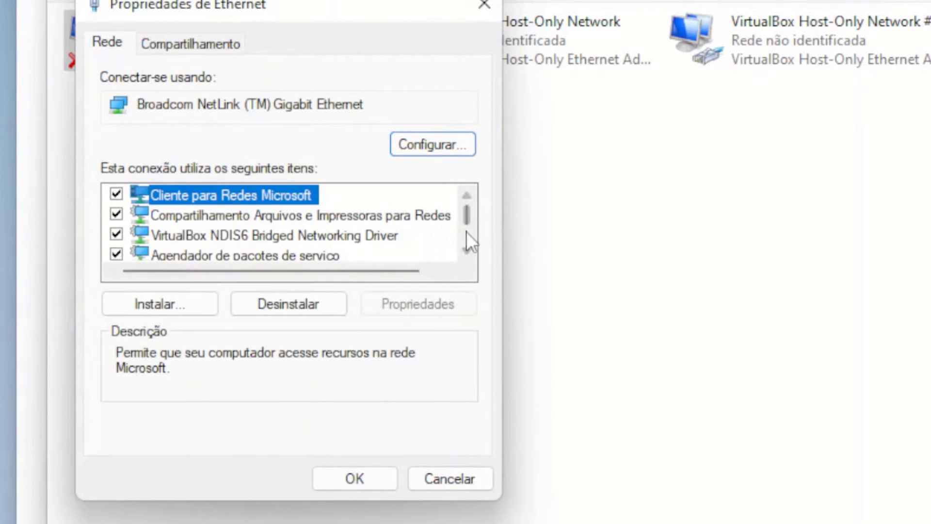
pyautogui.scroll(-1, 470, 230)
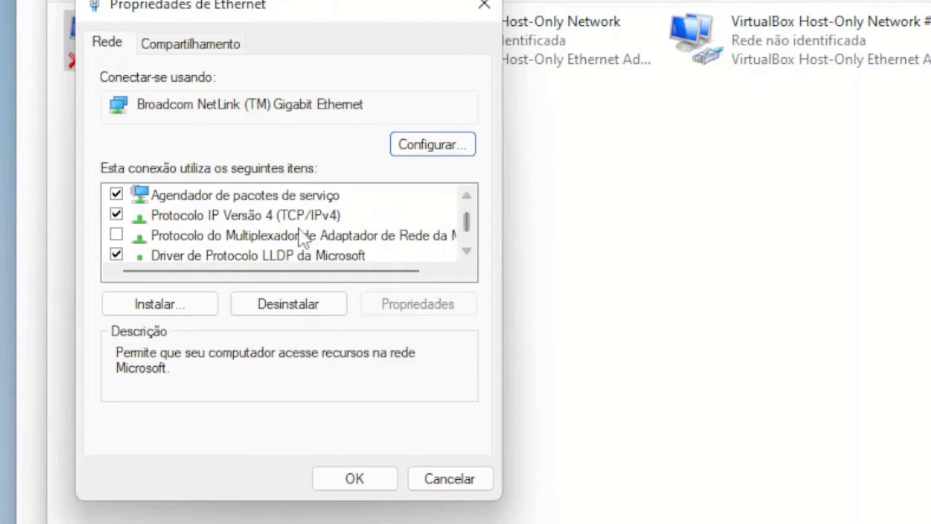
pyautogui.doubleClick(268, 214)
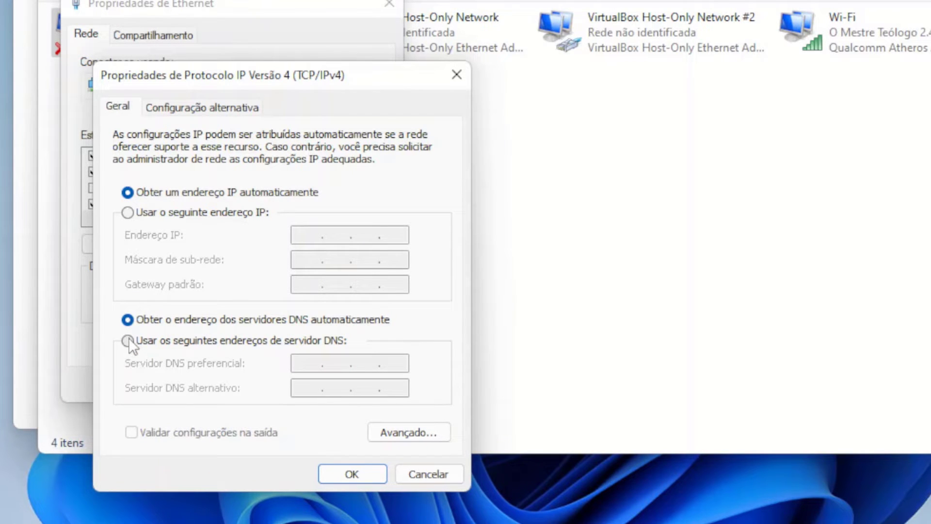
# Set Ethernet's preferred DNS server to 8.8.8.8 and the alternate to 8.8.4.4, and accept both property dialogs
pyautogui.click(128, 340)
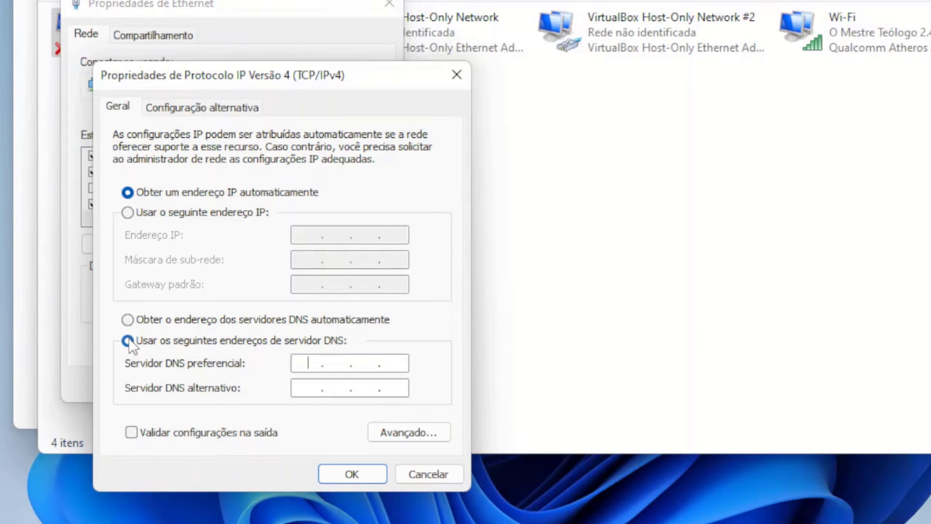
pyautogui.write('8.8.8.')
pyautogui.write('8')
pyautogui.click(319, 387)
pyautogui.write('8.8.')
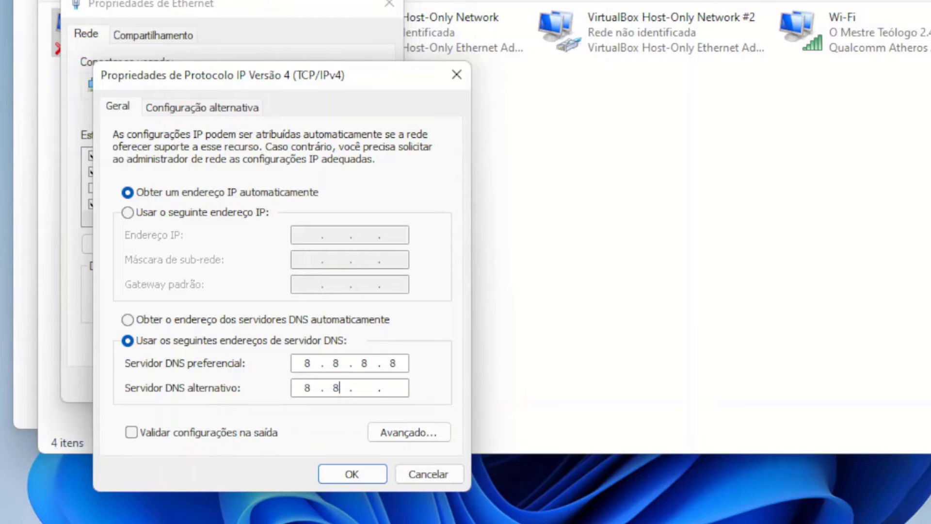
pyautogui.write('4.4')
pyautogui.click(328, 464)
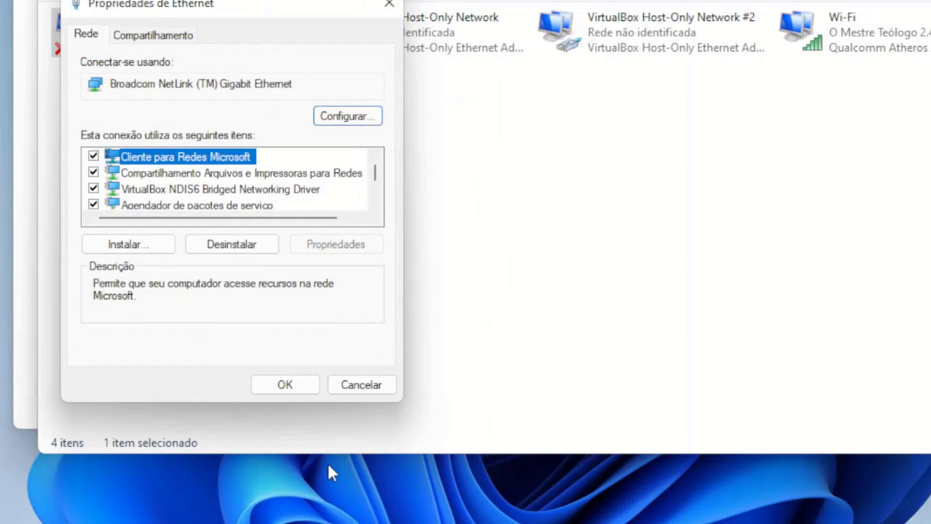
pyautogui.click(307, 393)
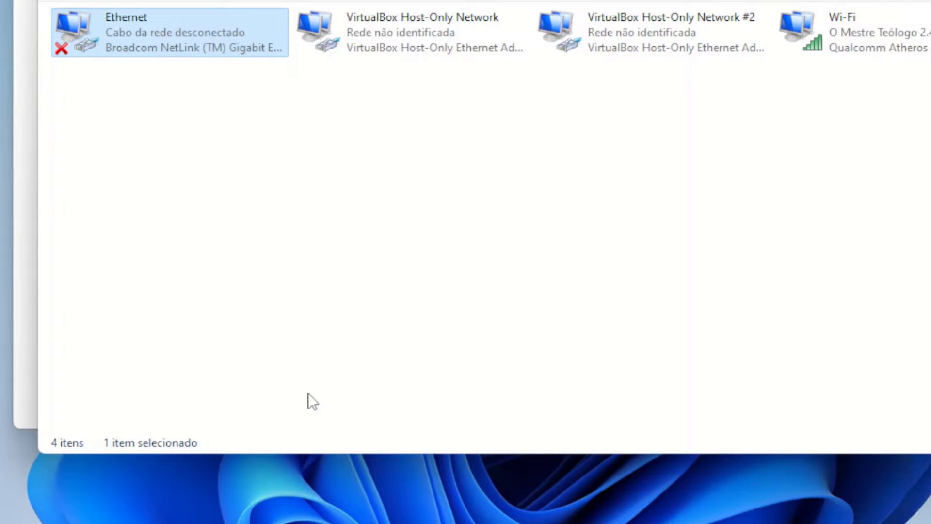
# Review the DNS servers in the Wi-Fi adapter's TCP/IPv4 properties, accept the dialogs, and close the network windows
pyautogui.rightClick(891, 28)
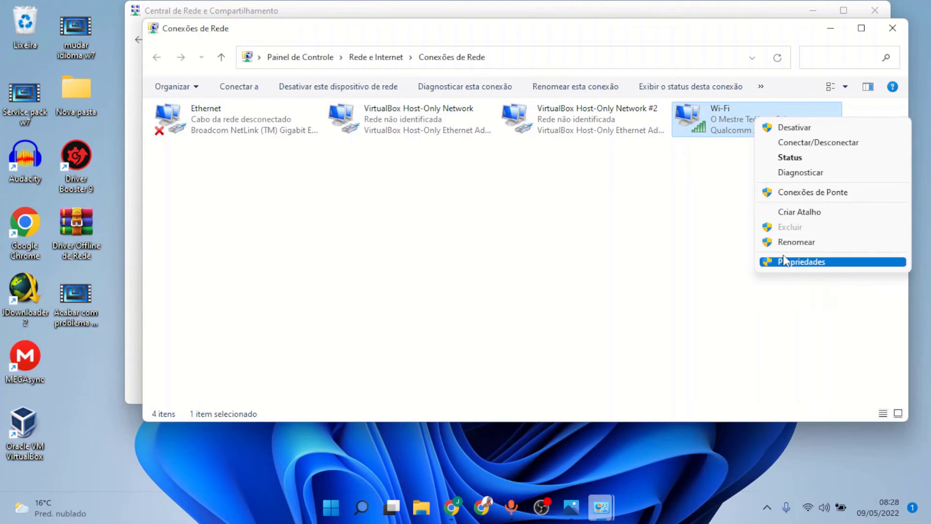
pyautogui.click(785, 261)
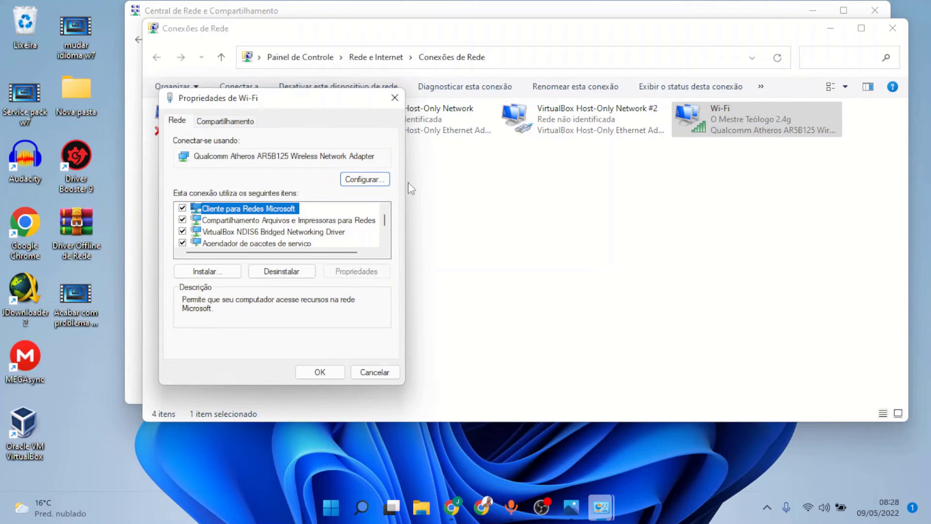
pyautogui.scroll(-1, 388, 231)
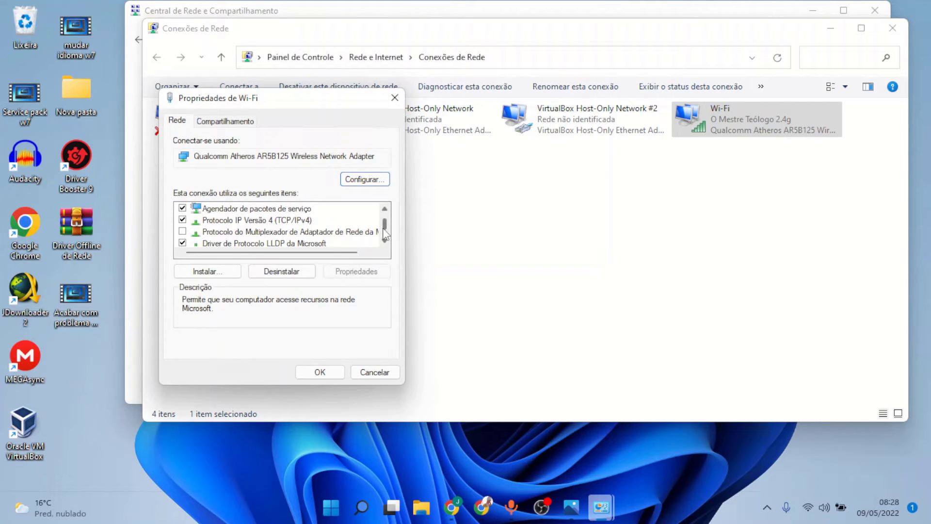
pyautogui.doubleClick(306, 221)
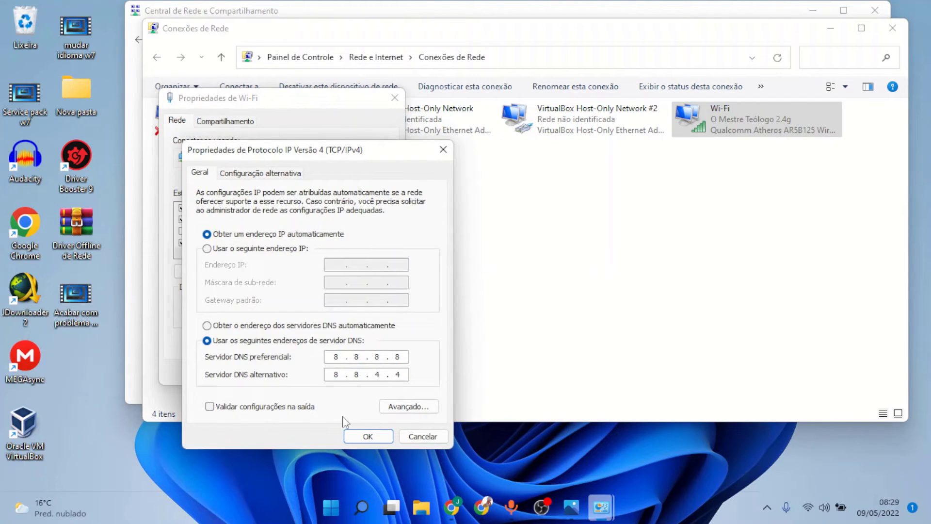
pyautogui.click(361, 437)
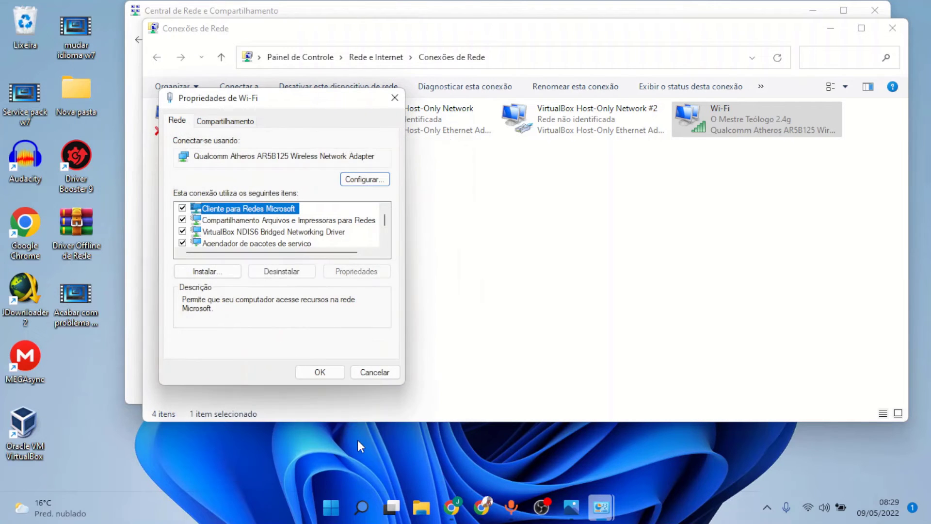
pyautogui.click(331, 372)
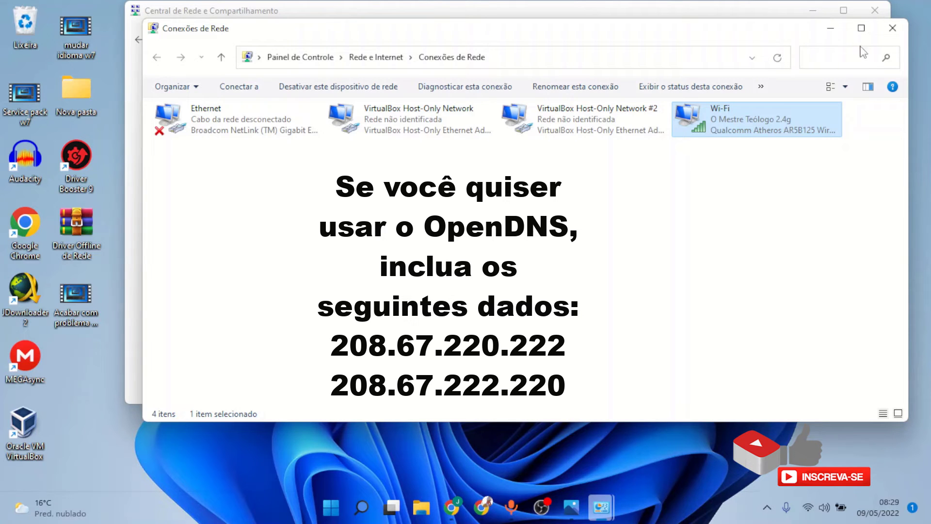
pyautogui.click(891, 29)
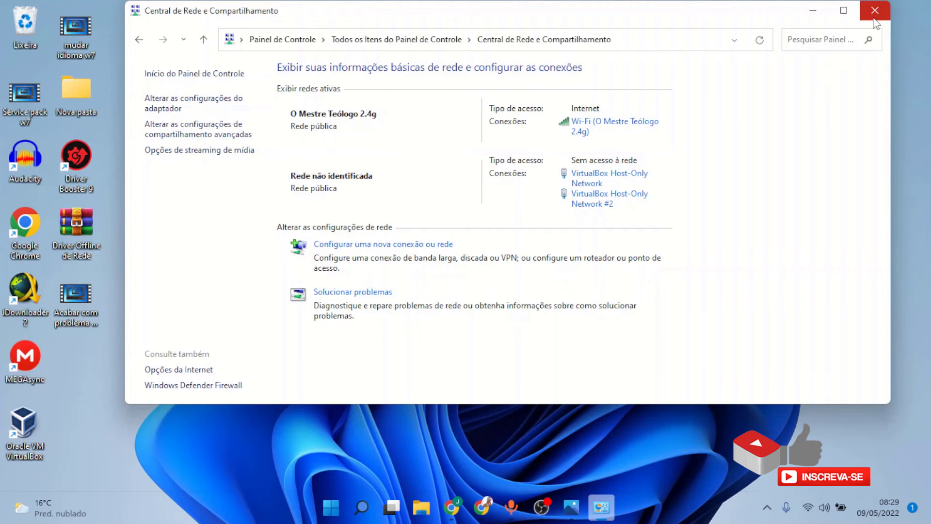
pyautogui.click(874, 19)
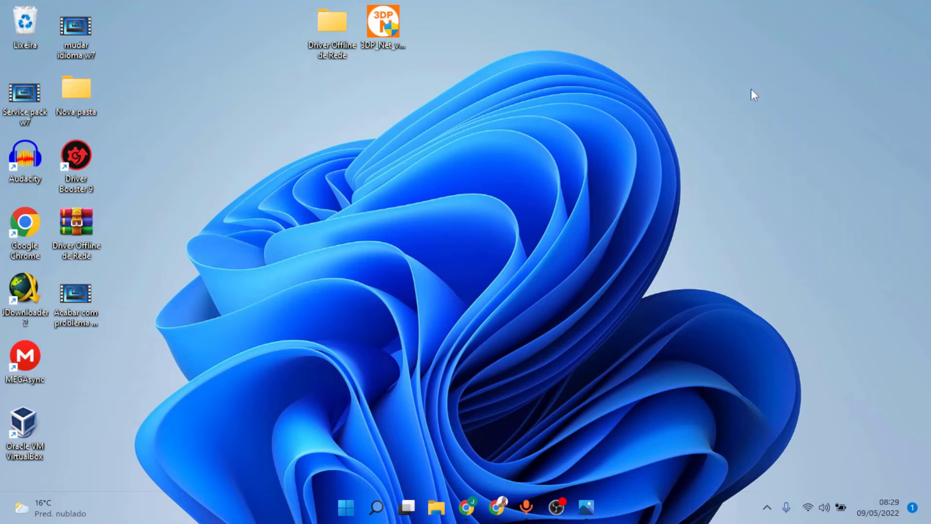
# Search for cmd and open the Command Prompt as administrator
pyautogui.click(349, 516)
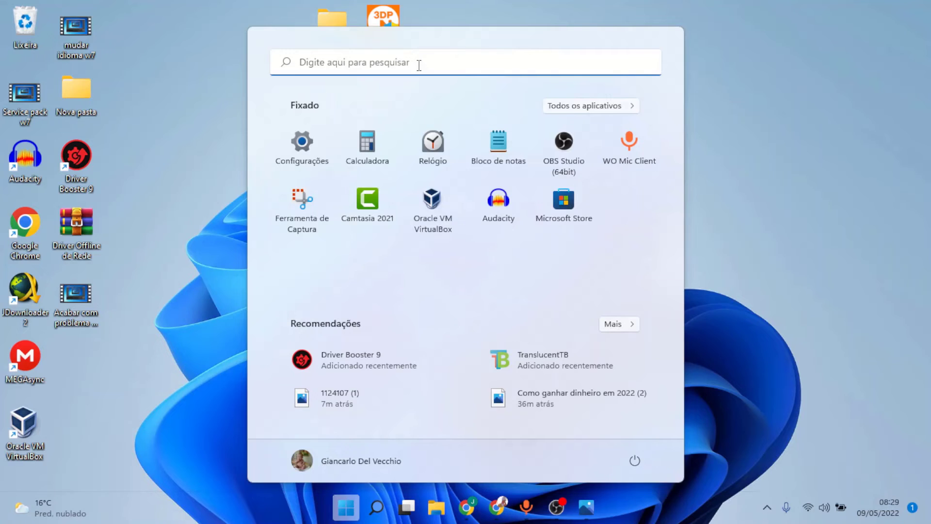
pyautogui.click(420, 71)
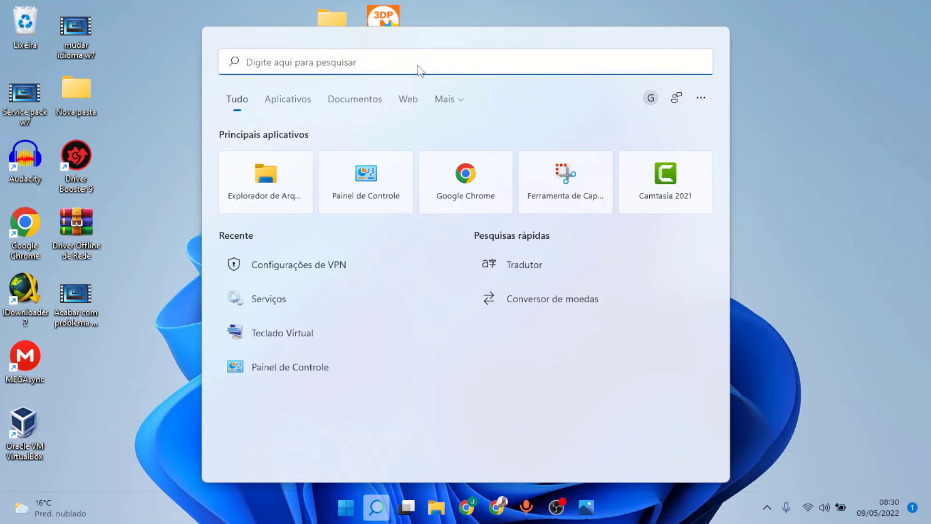
pyautogui.write('cm')
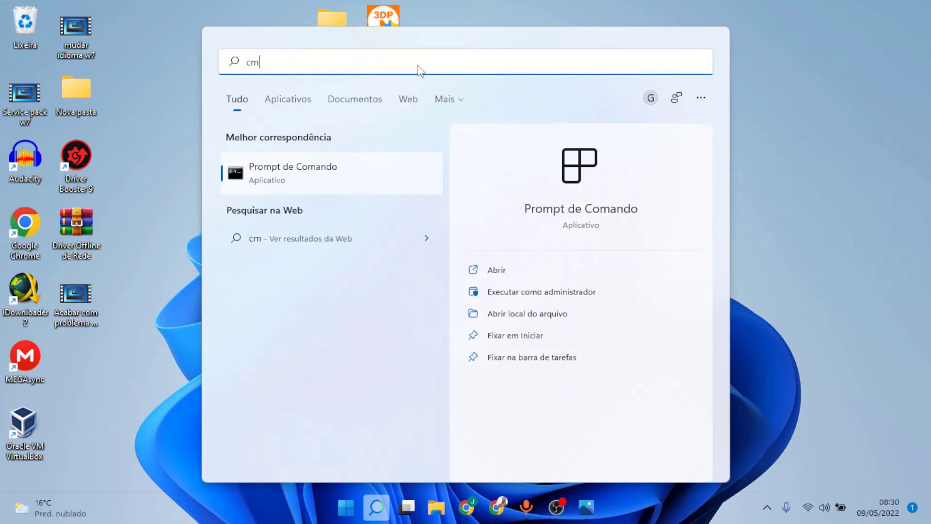
pyautogui.write('d')
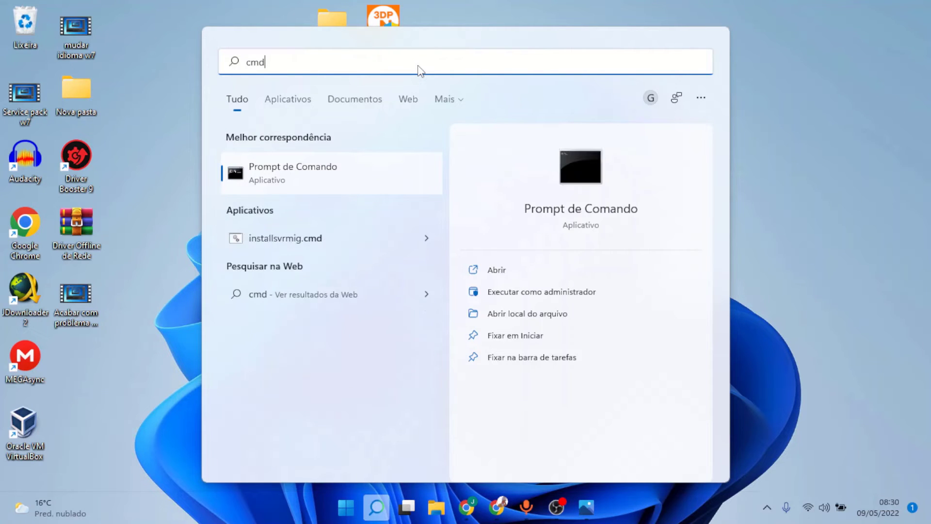
pyautogui.rightClick(344, 171)
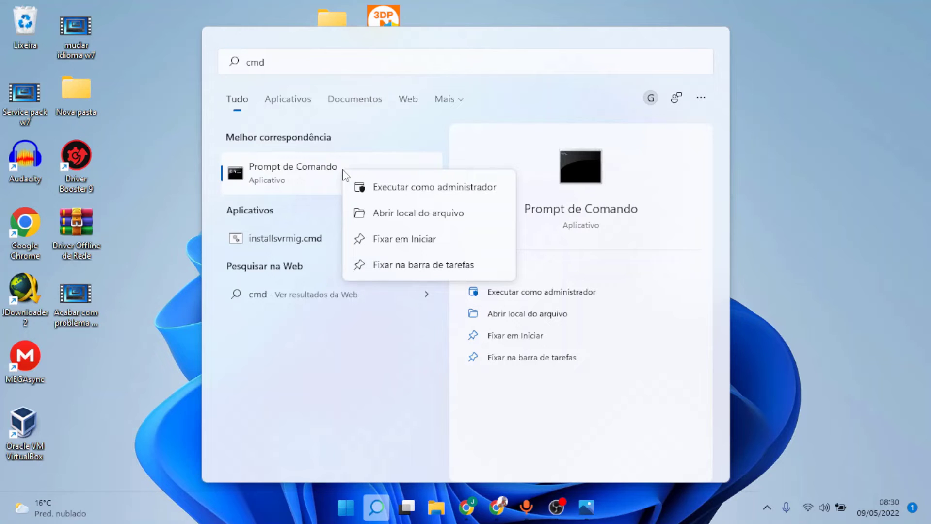
pyautogui.click(380, 188)
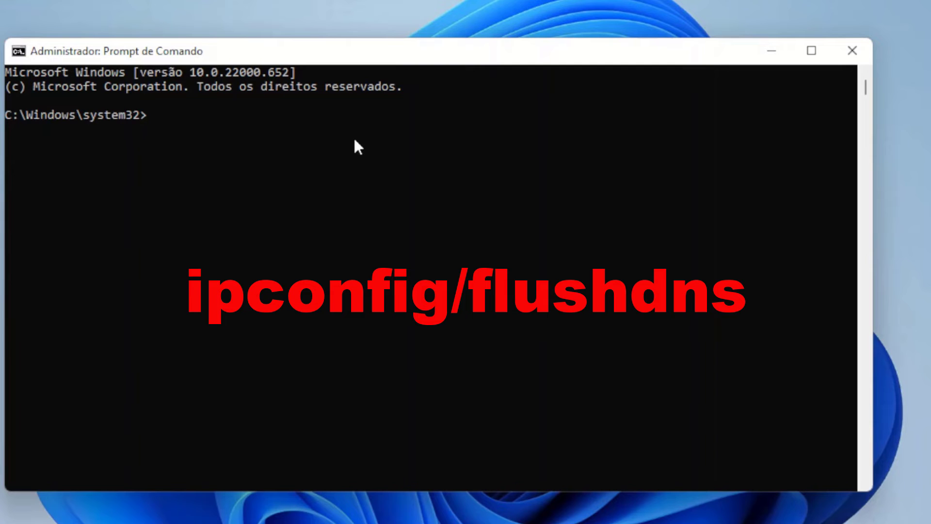
# Flush the DNS resolver cache with the command ipconfig/flushdns
pyautogui.write('ipconfig/flu')
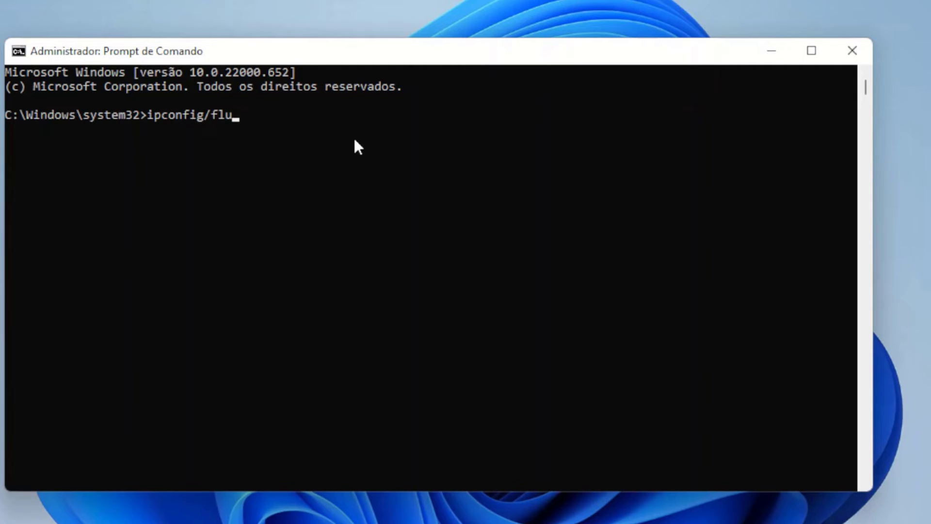
pyautogui.write('shdns')
pyautogui.press('Return')
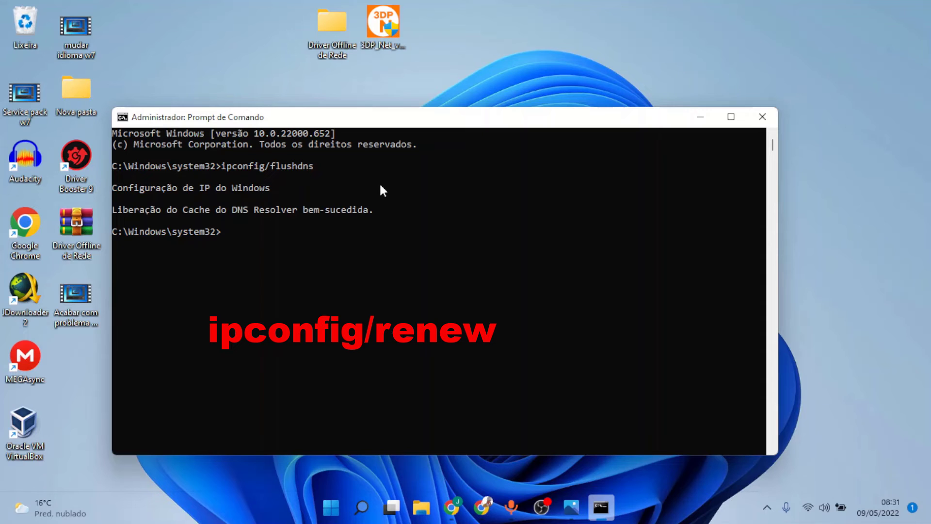
# Renew the IP configuration of the network adapters with the command ipconfig/renew
pyautogui.write('ipconfig')
pyautogui.write('/')
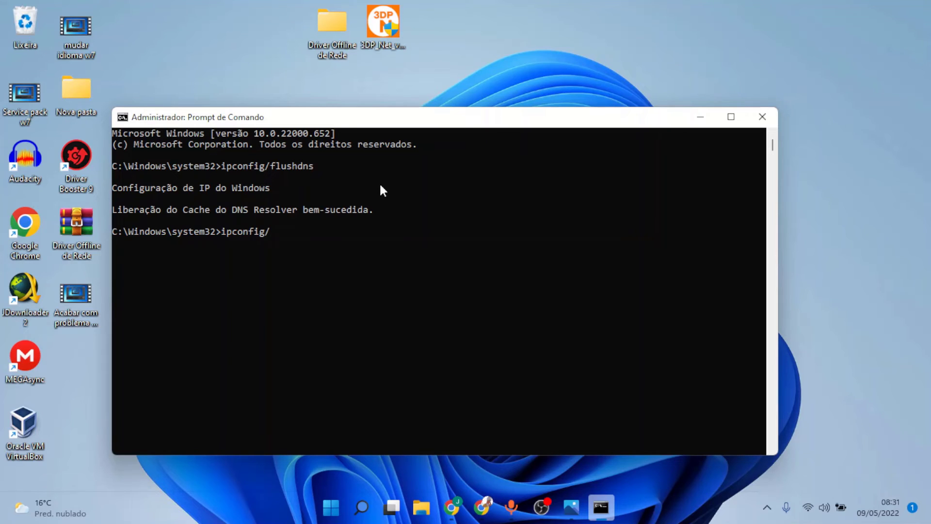
pyautogui.write('renew')
pyautogui.press('Return')
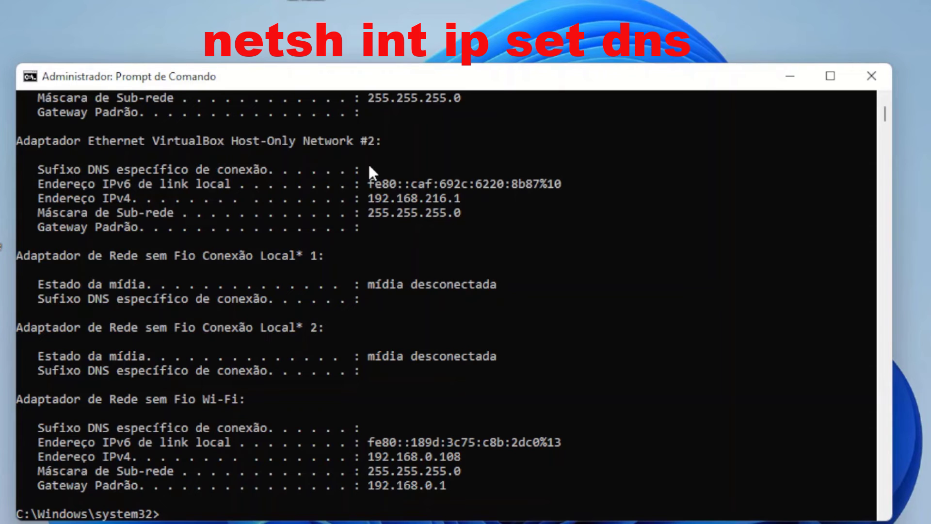
# Try to set the DNS from the command line with net int ip set dns
pyautogui.write('net')
pyautogui.write('int ip set dns')
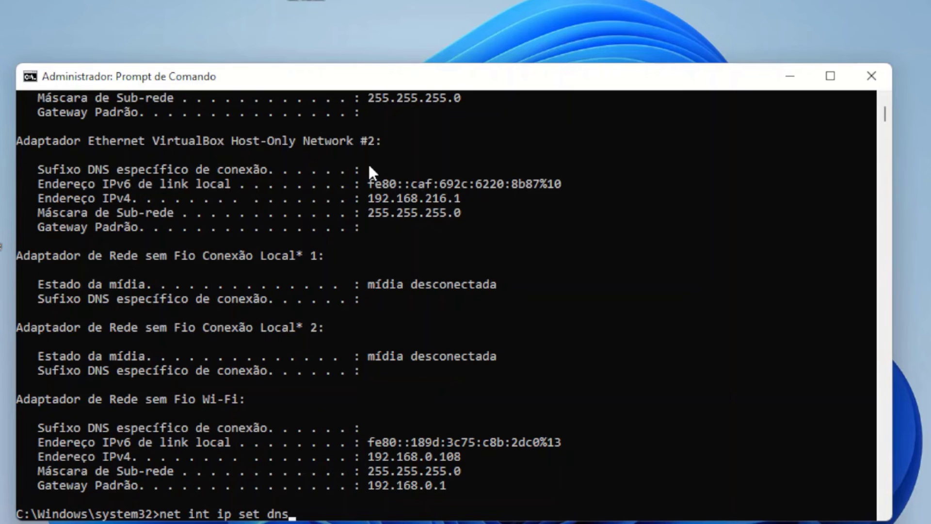
pyautogui.press('Return')
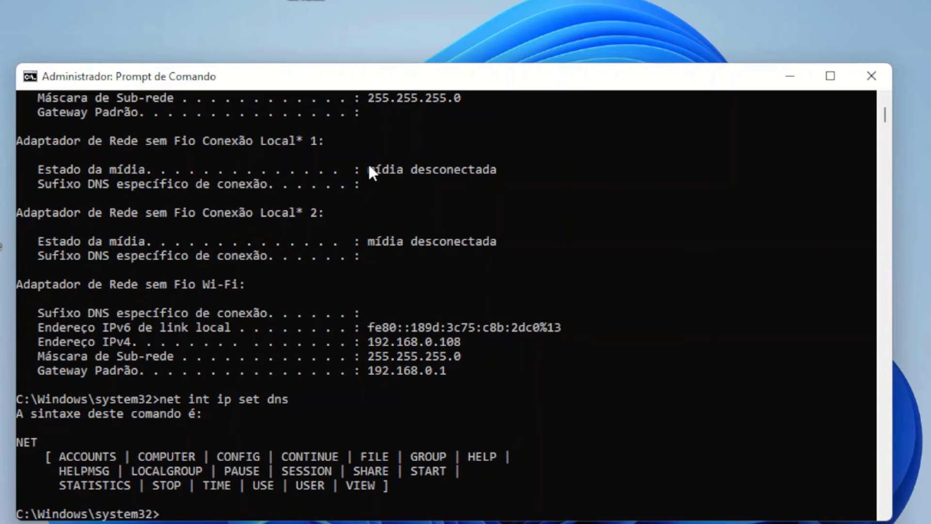
# Reset the Winsock catalog with the command netsh winsock reset, and close the Command Prompt
pyautogui.write('ne')
pyautogui.write('ts')
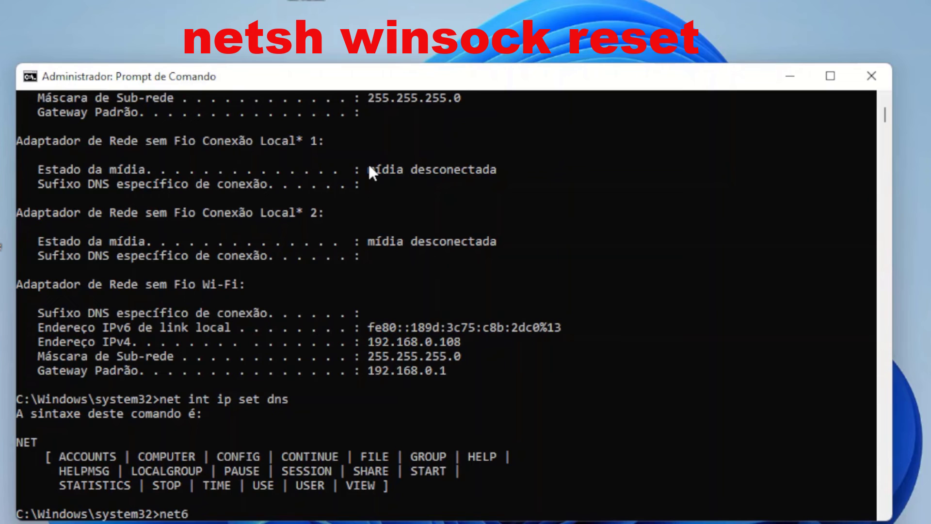
pyautogui.press('BackSpace')
pyautogui.write('sh winsock')
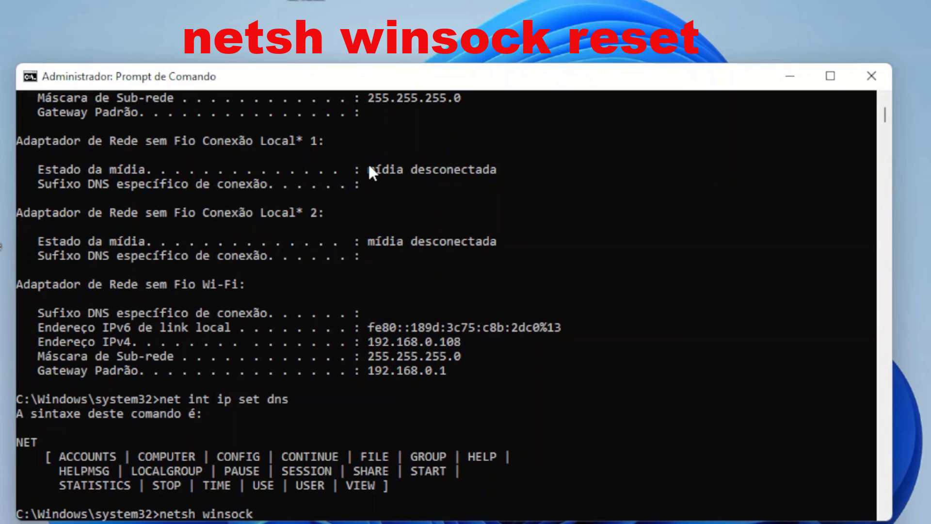
pyautogui.write(' reset')
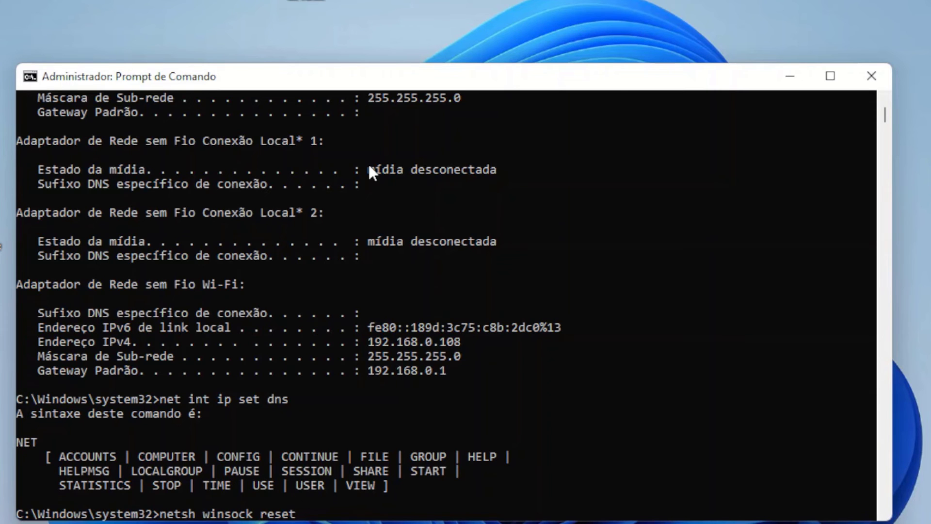
pyautogui.press('Return')
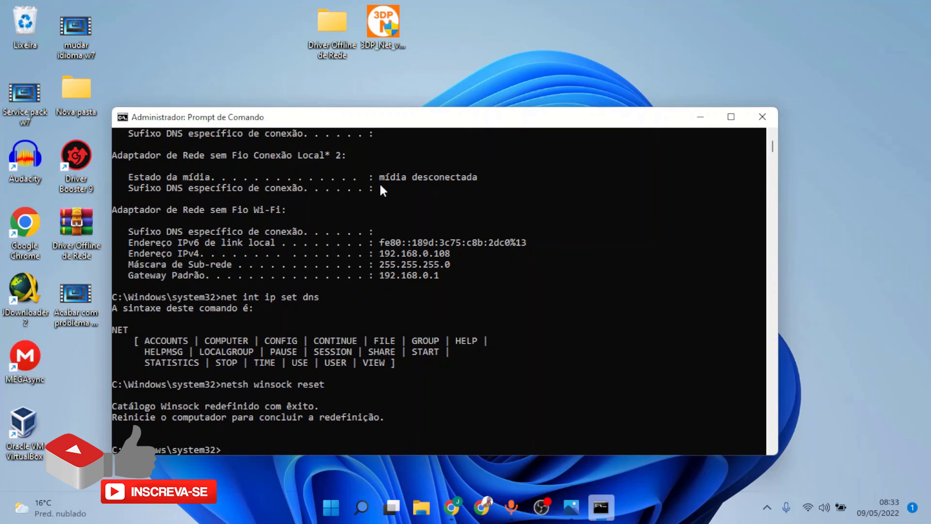
pyautogui.click(772, 116)
# Search for the Serviços app and open it
pyautogui.click(358, 521)
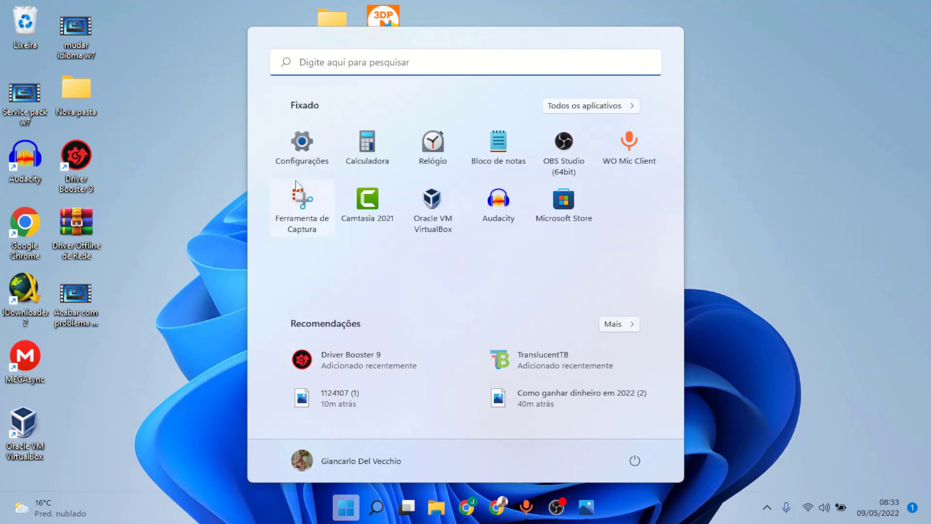
pyautogui.click(333, 67)
pyautogui.write('ser')
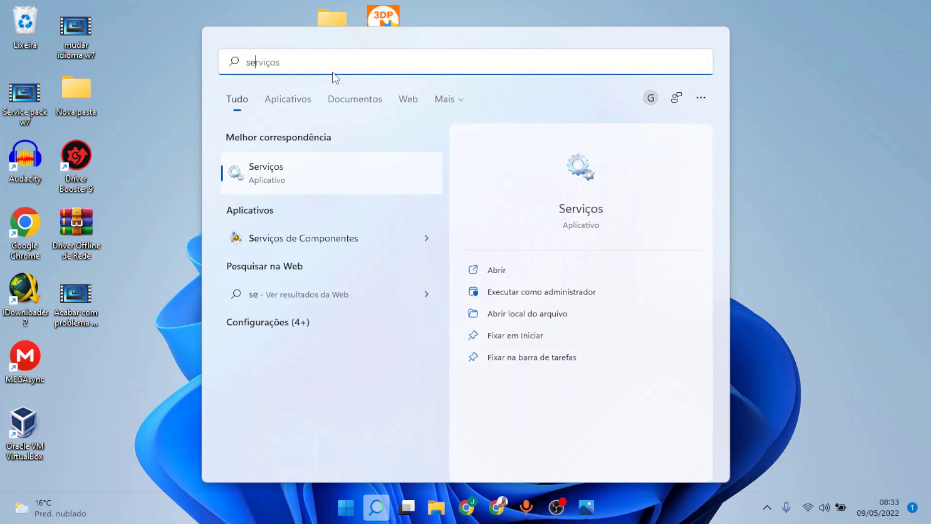
pyautogui.click(275, 160)
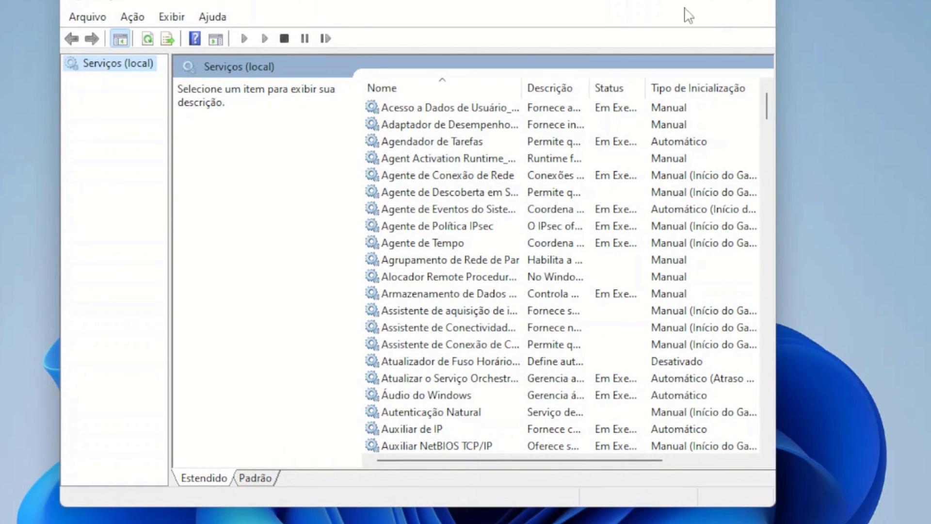
# Refresh the Cliente DNS service with Atualizar in the services list, and close the Services window
pyautogui.moveTo(766, 107); pyautogui.dragTo(766, 136)
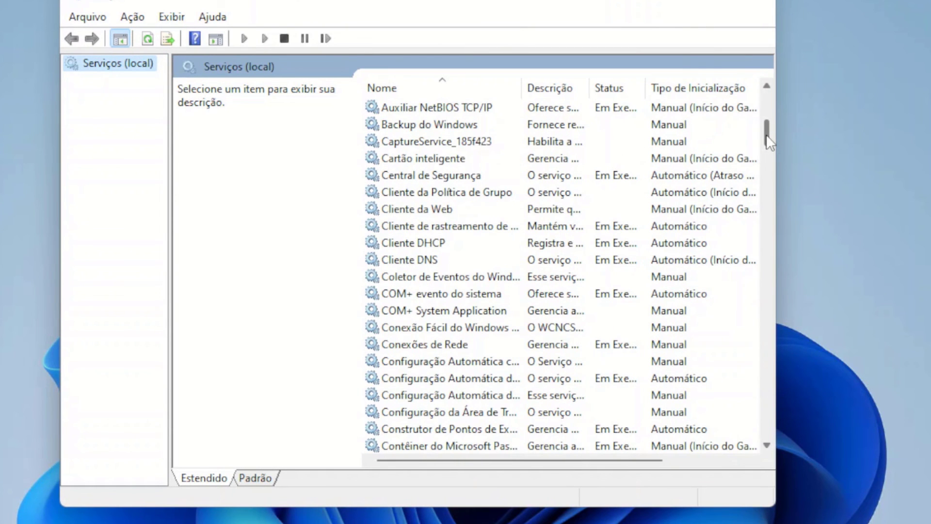
pyautogui.click(426, 261)
pyautogui.rightClick(427, 263)
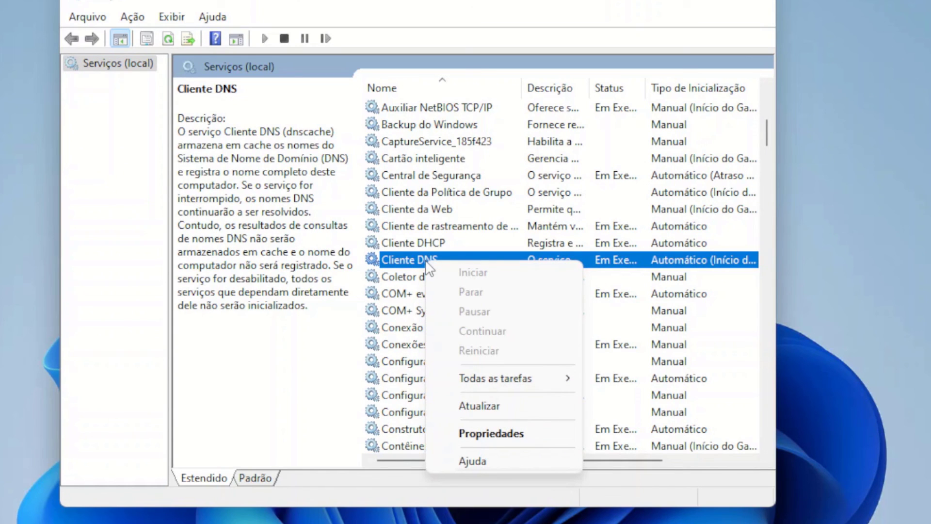
pyautogui.click(506, 405)
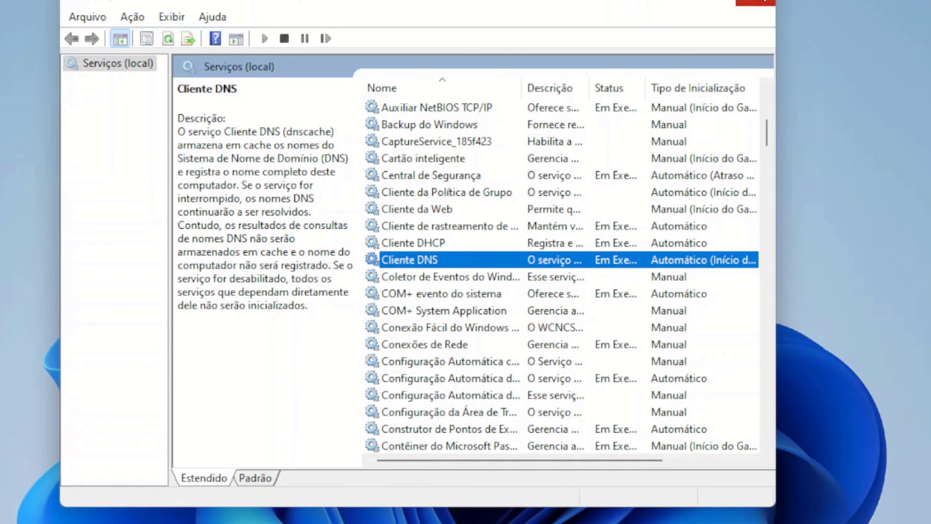
pyautogui.click(764, 2)
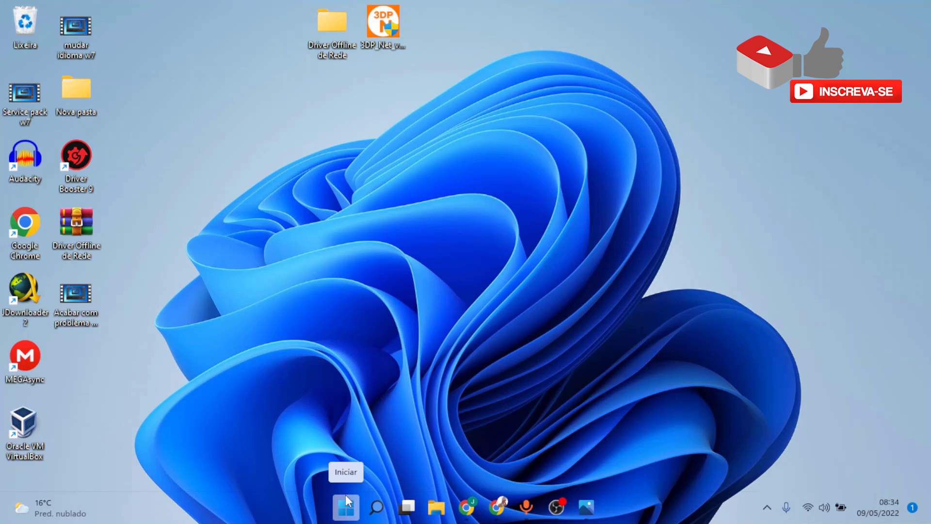
pyautogui.click(554, 509)
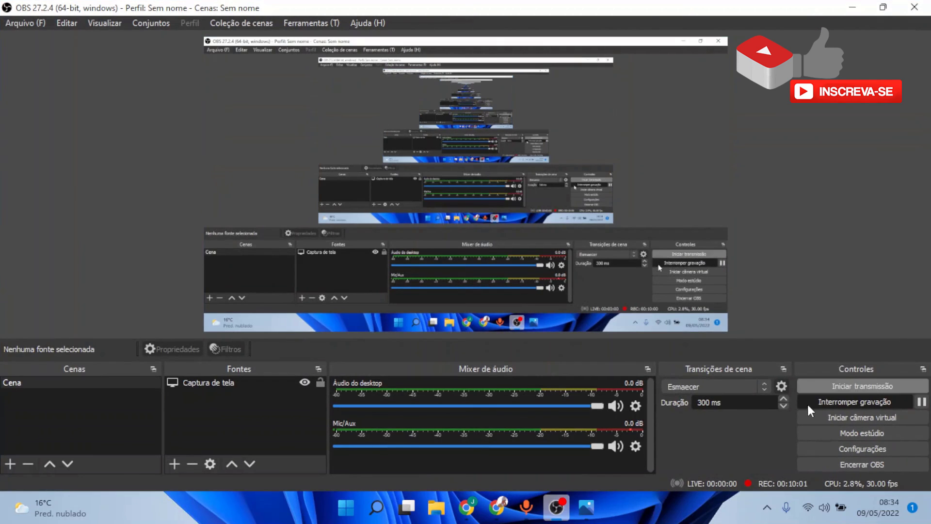